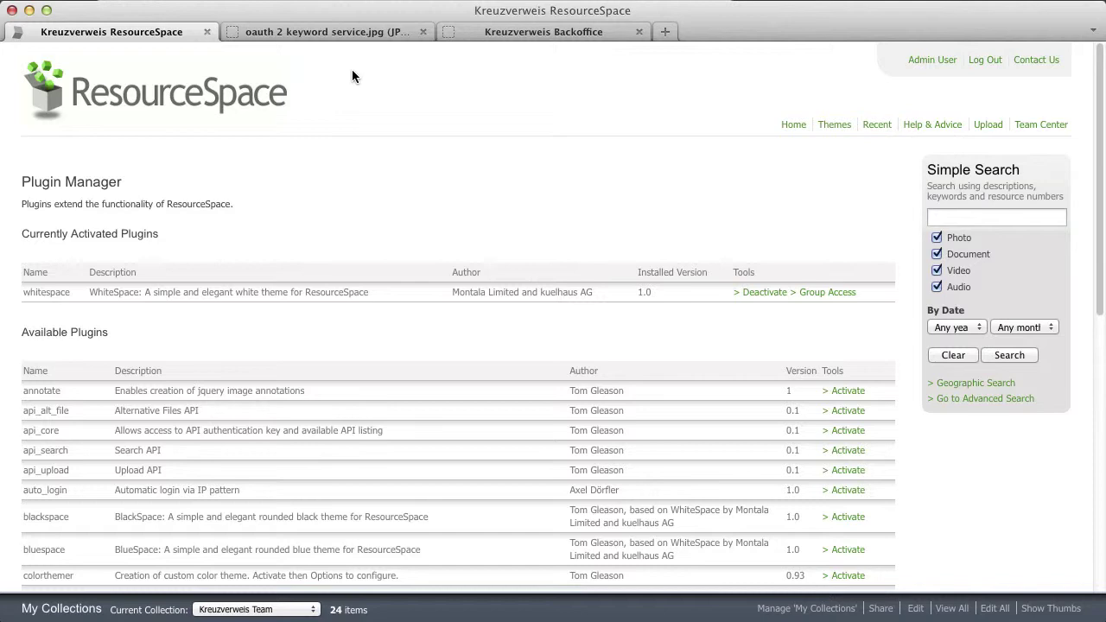
Activate the smartkeywording_rs plugin in the Plugin Manager's available plugins list
scroll(413, 130, down, 10)
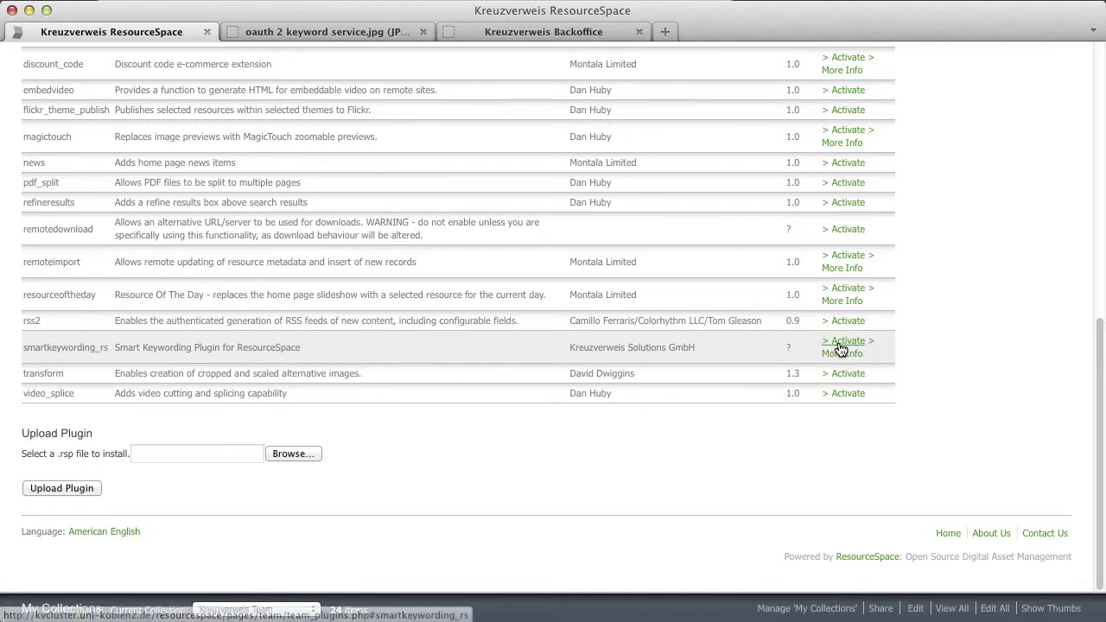
click(839, 345)
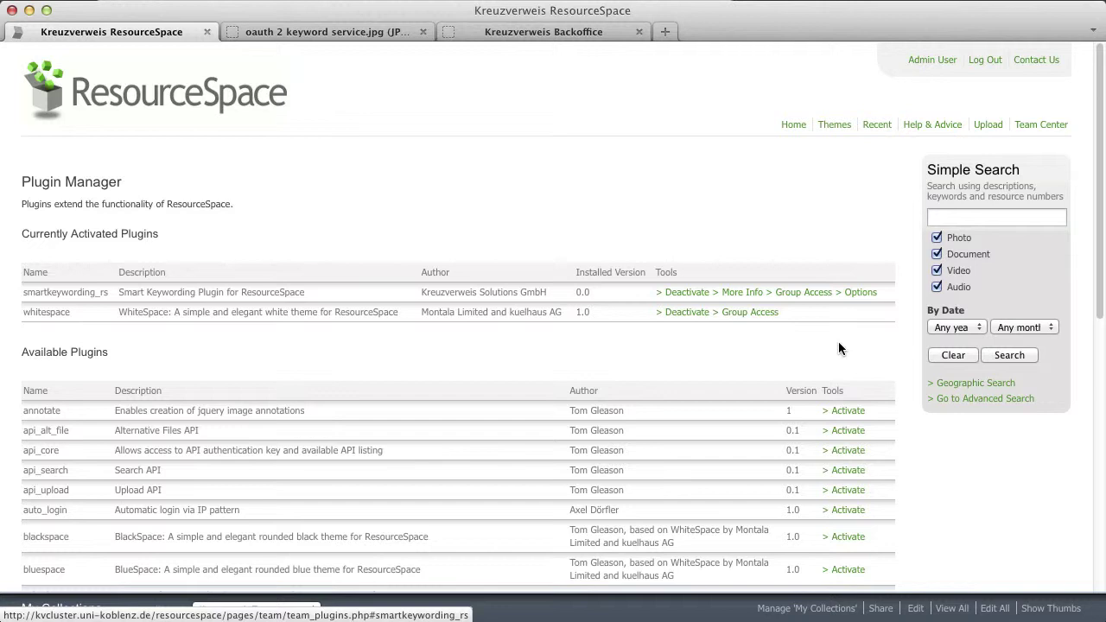
Open the smartkeywording_rs Options to show the empty Client ID and Client Secret setup form
click(860, 293)
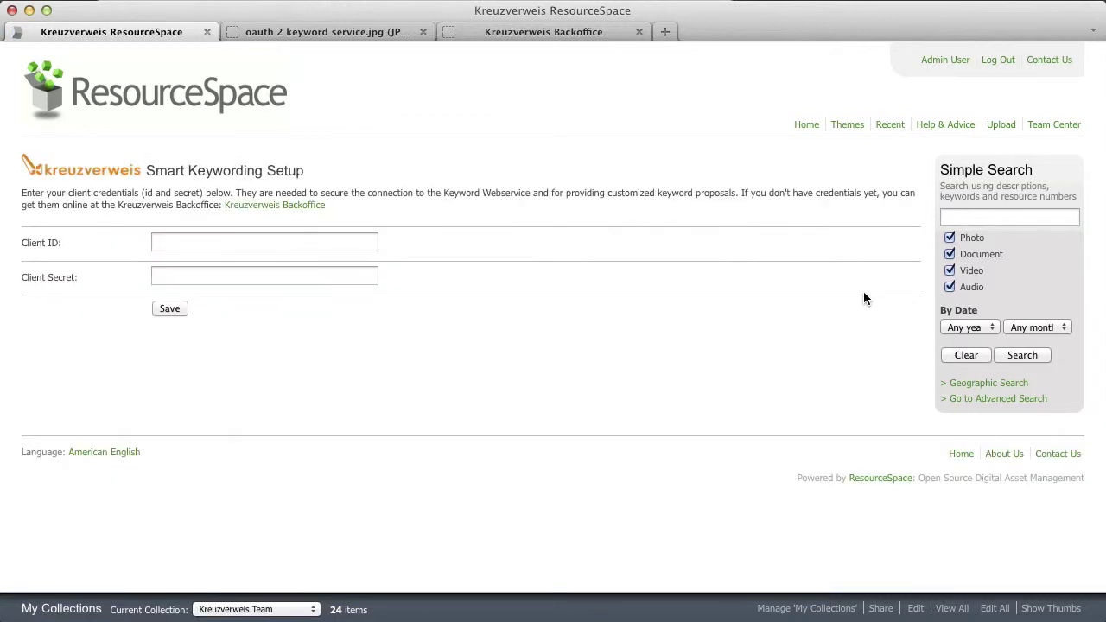
click(341, 242)
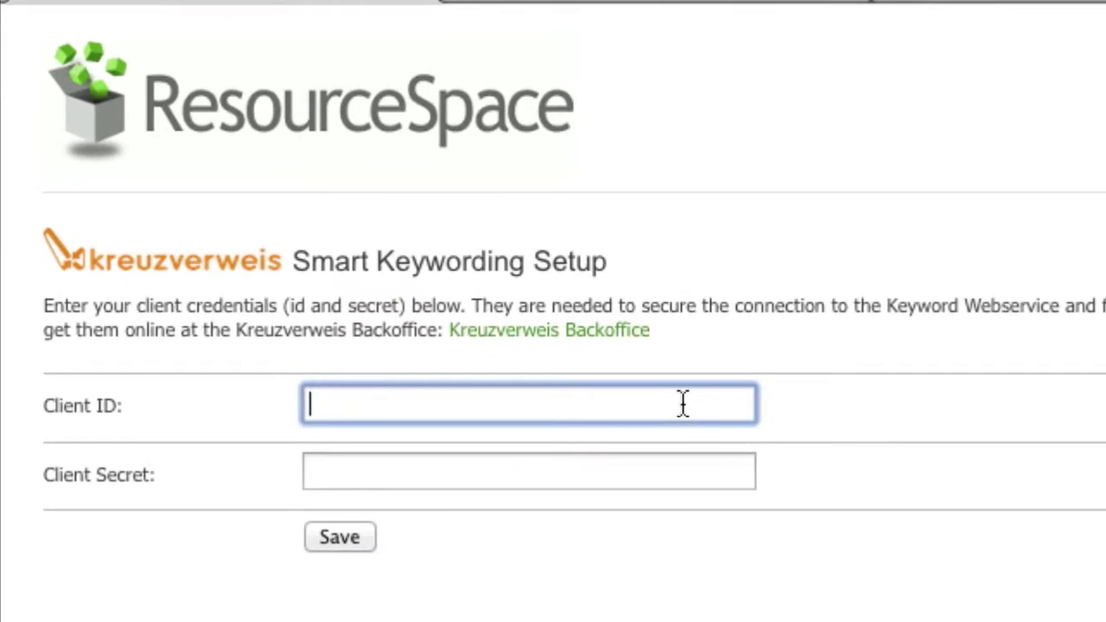
click(945, 617)
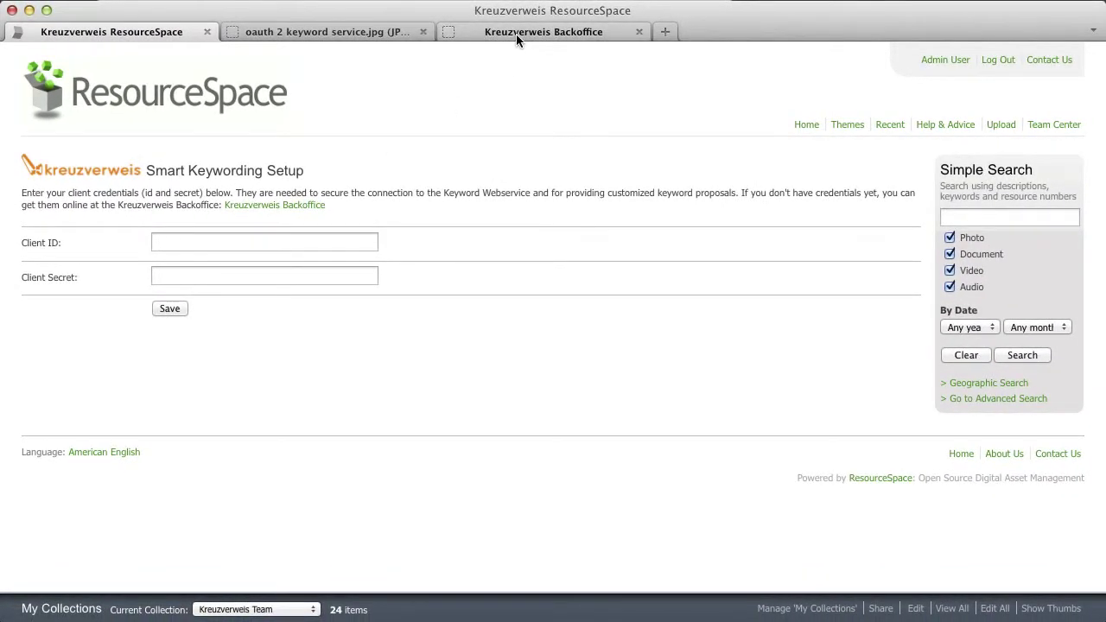
Log in to Kreuzverweis Backoffice and create the organization 'my test organization'
click(516, 33)
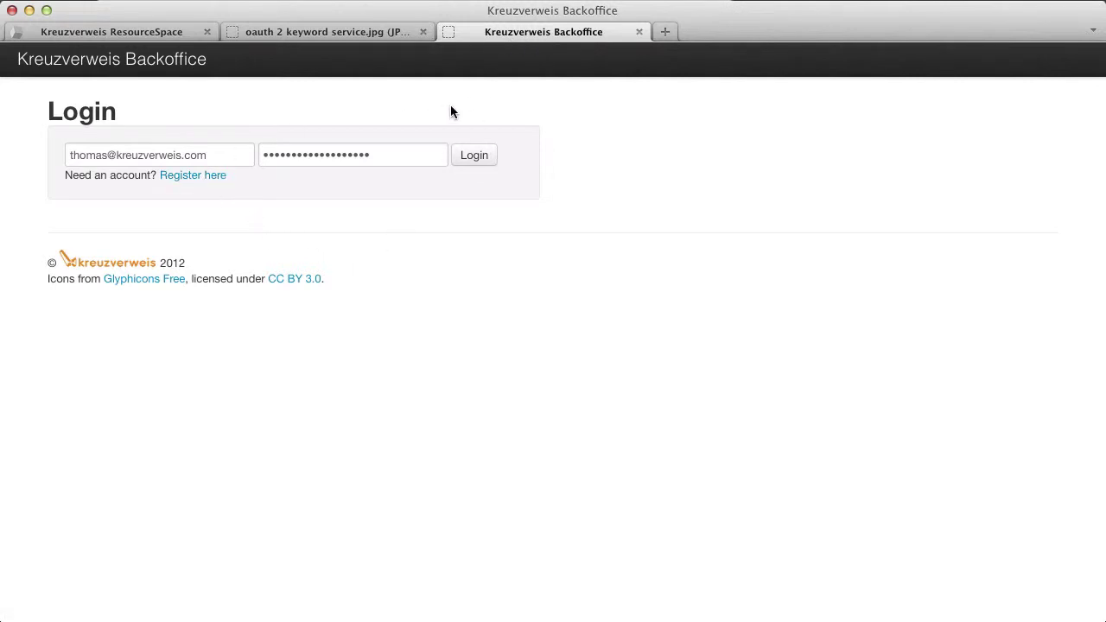
click(474, 156)
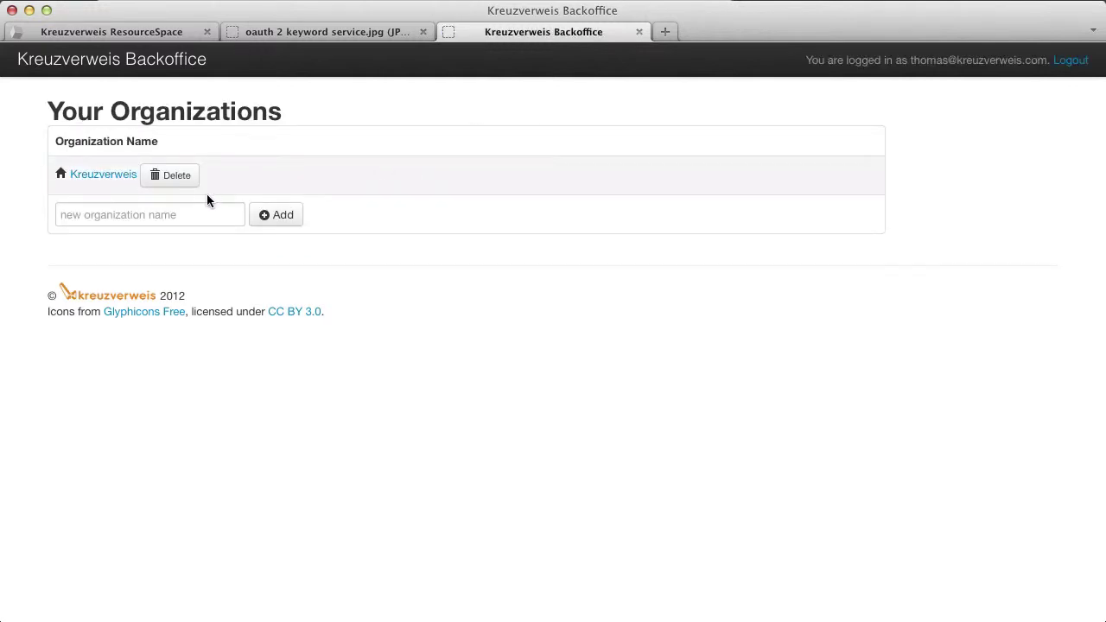
click(191, 211)
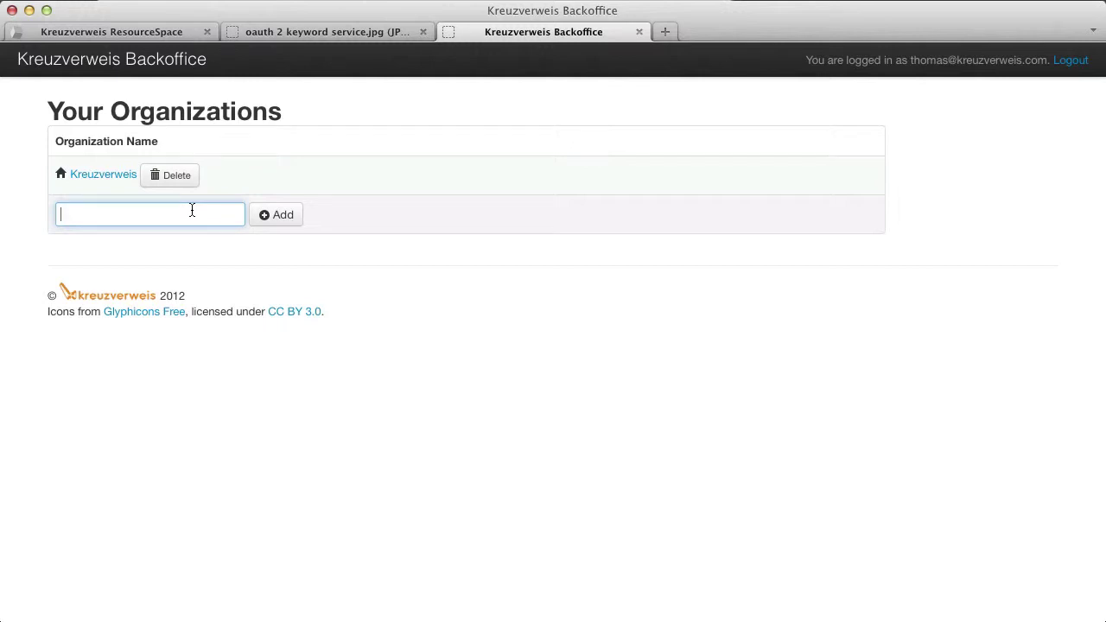
text(my )
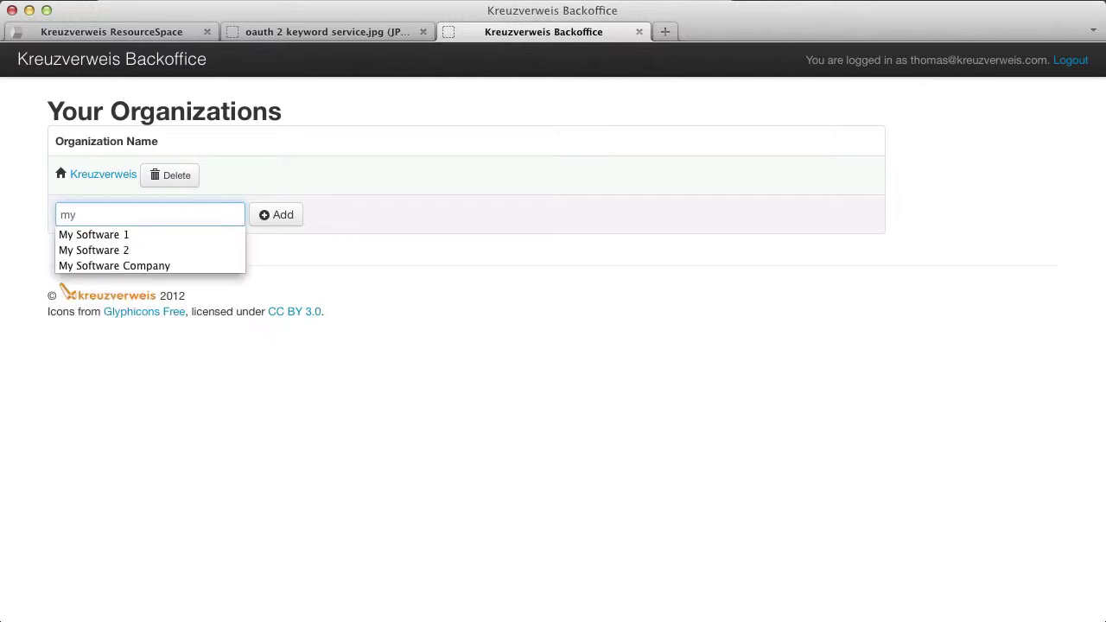
text(test organi)
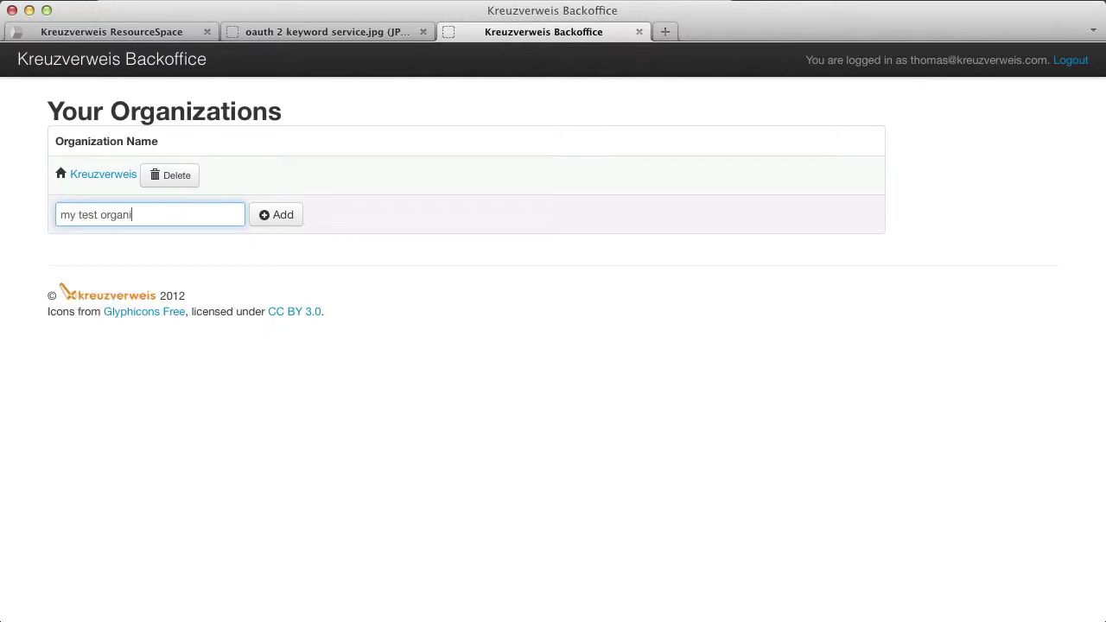
text(zation)
key(Return)
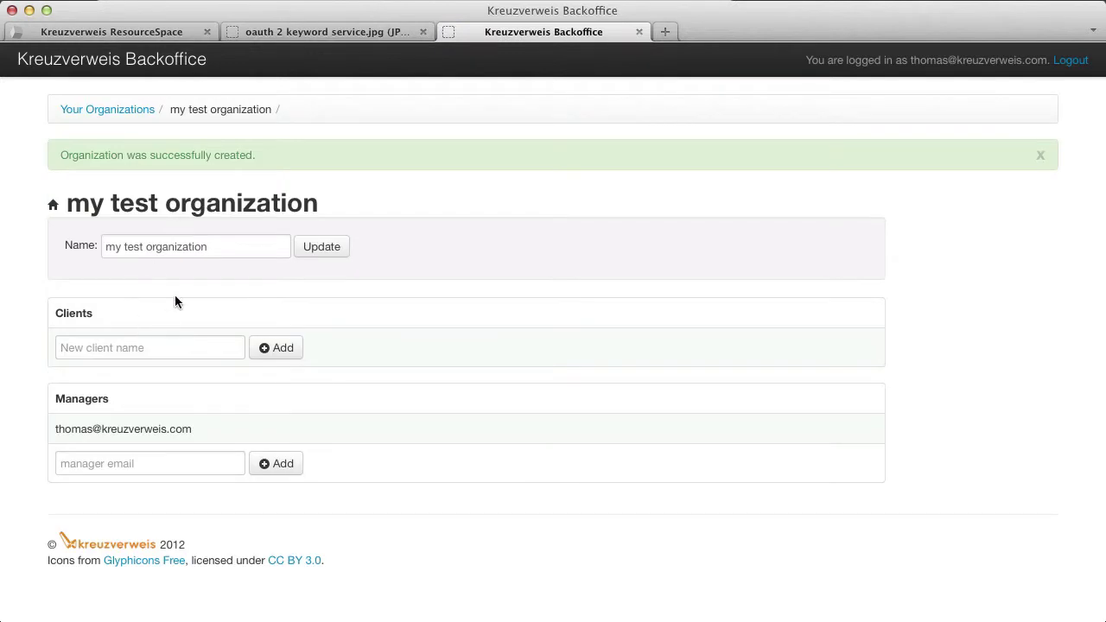
Create a client named 'my resourcespace smart keywording app/plugin' and open its details
click(158, 347)
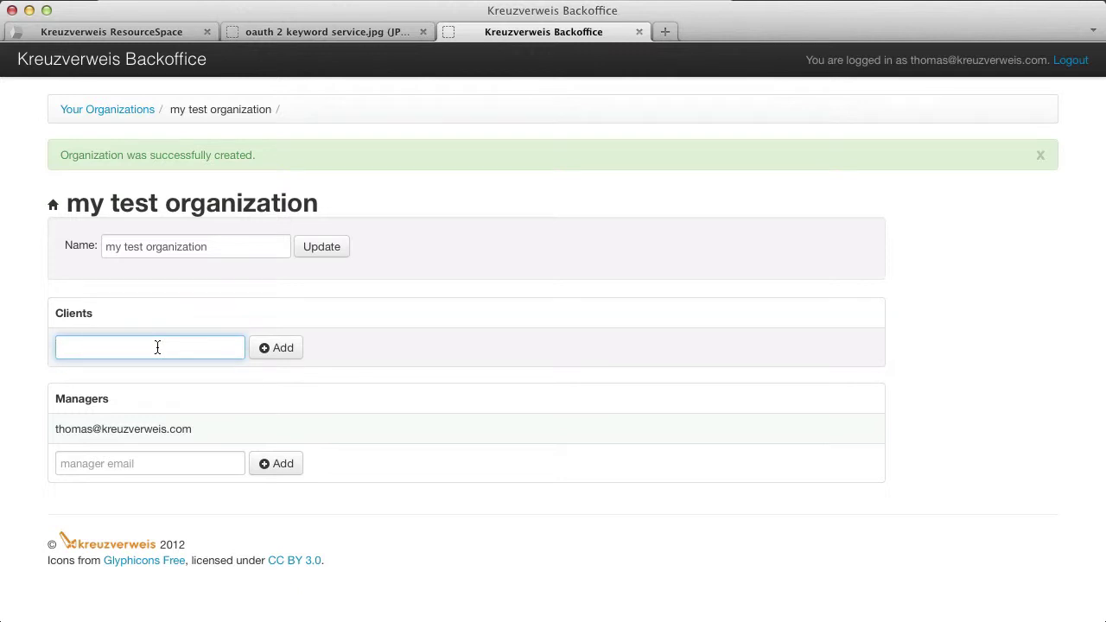
text(my resourcespace smart keyo)
key(BackSpace)
text(wo)
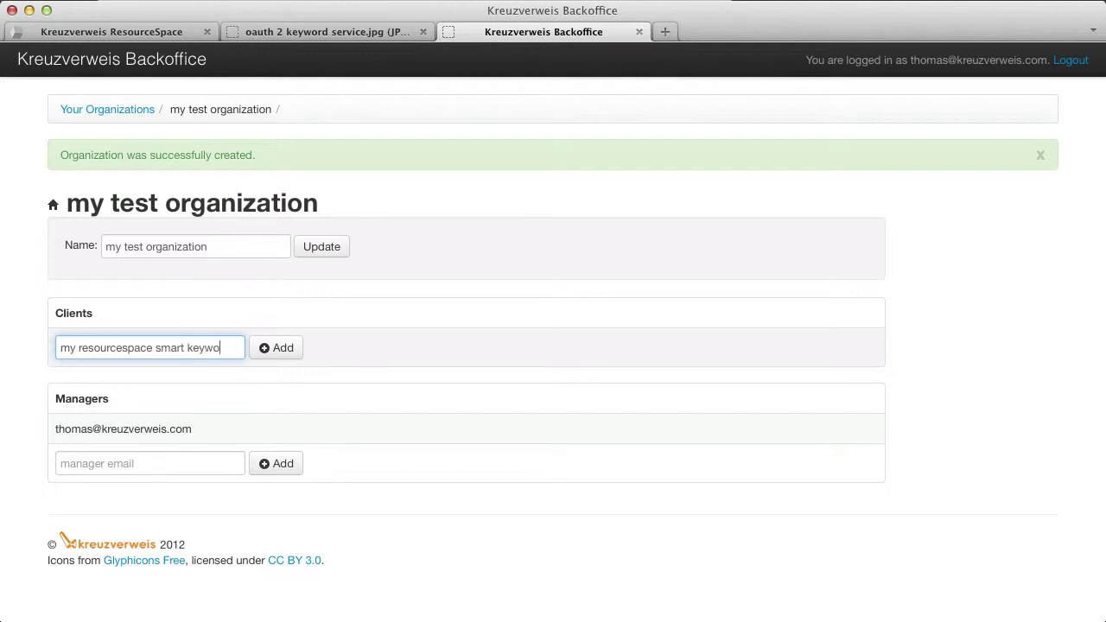
text(rding app)
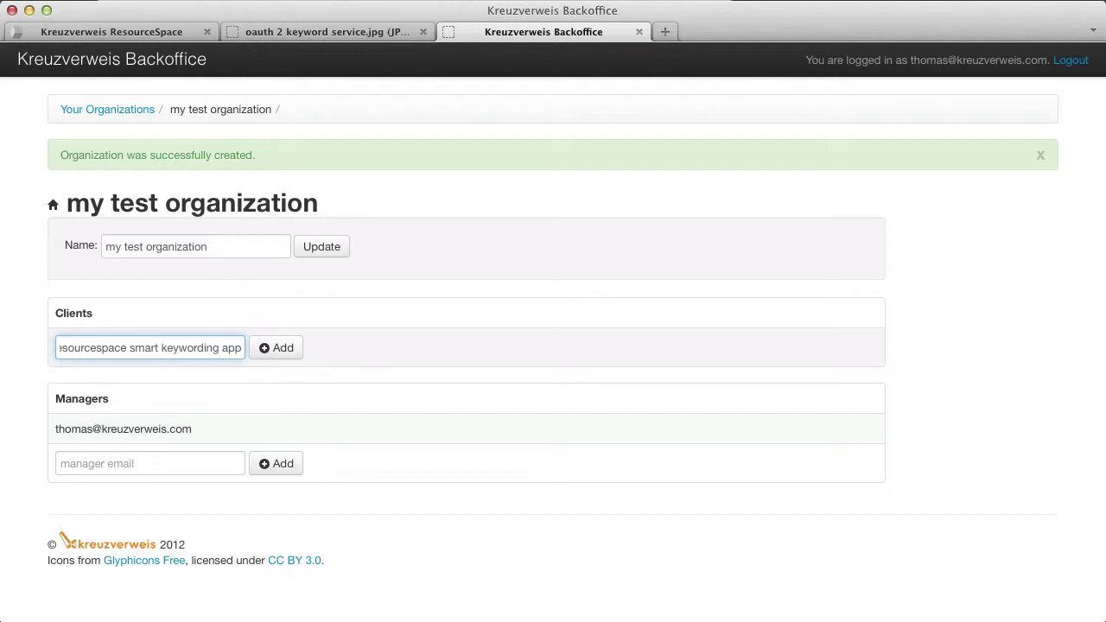
text(/plugin)
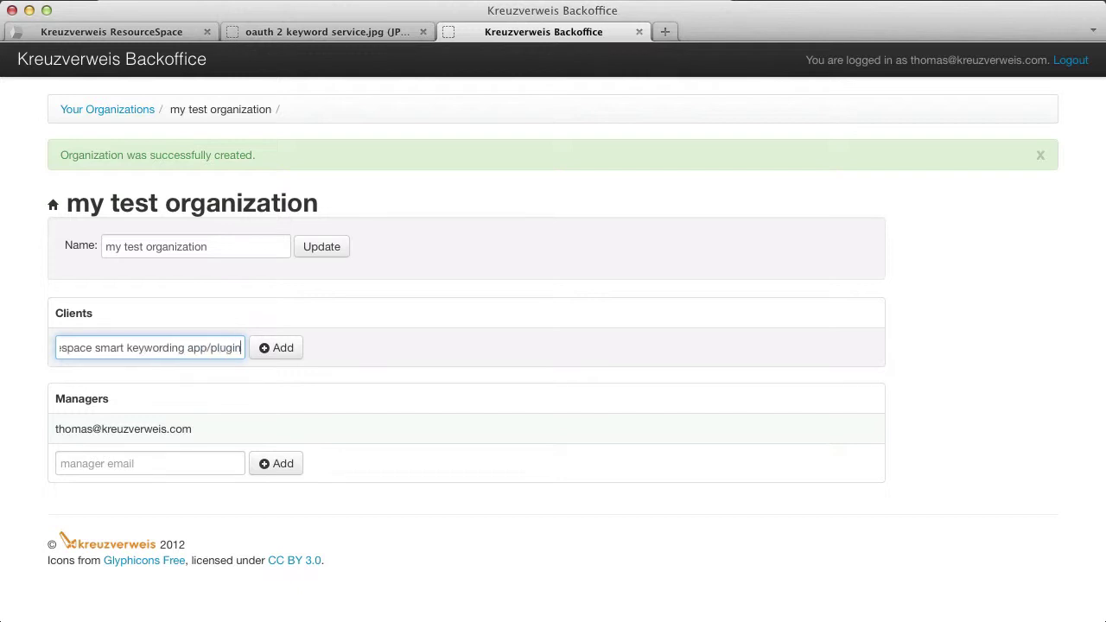
key(Return)
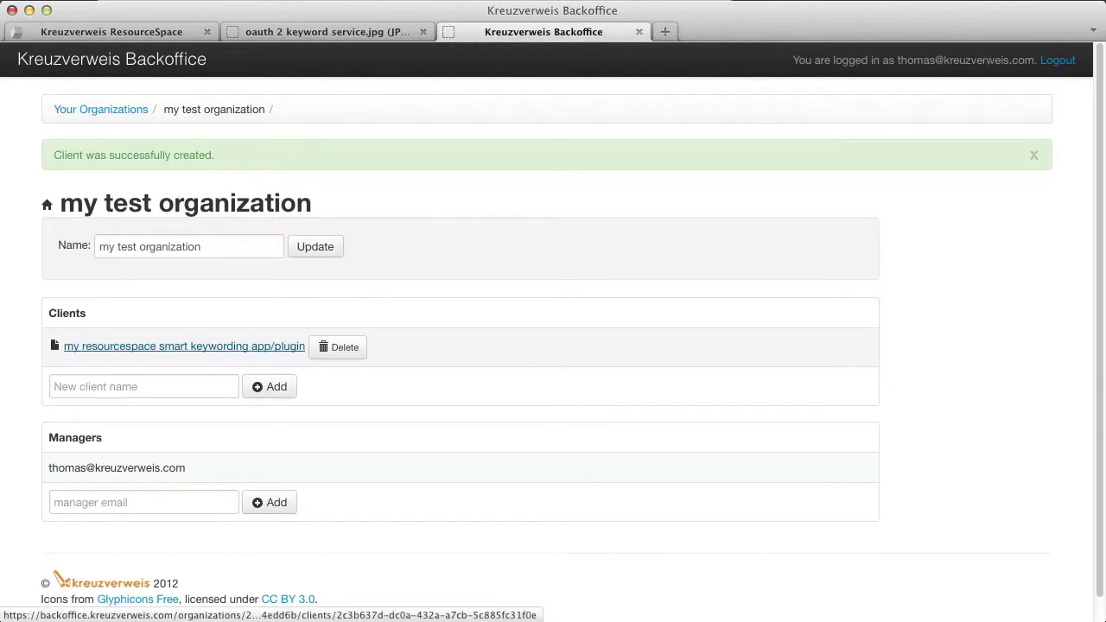
click(136, 350)
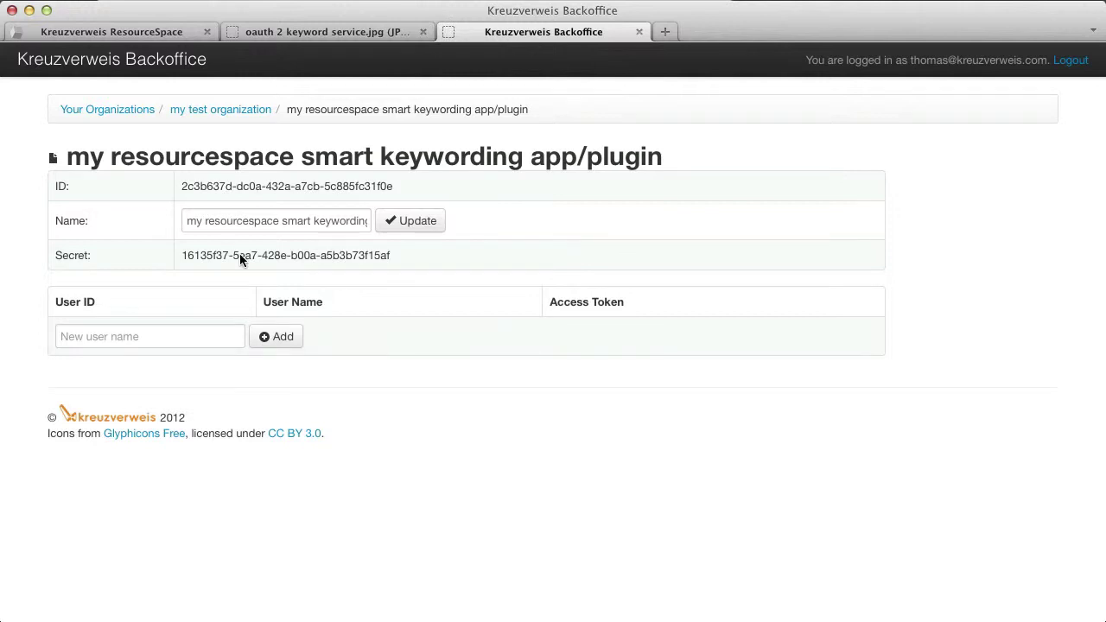
Copy the app's client ID into ResourceSpace's Client ID field
double_click(258, 184)
triple_click(258, 184)
key(super+c)
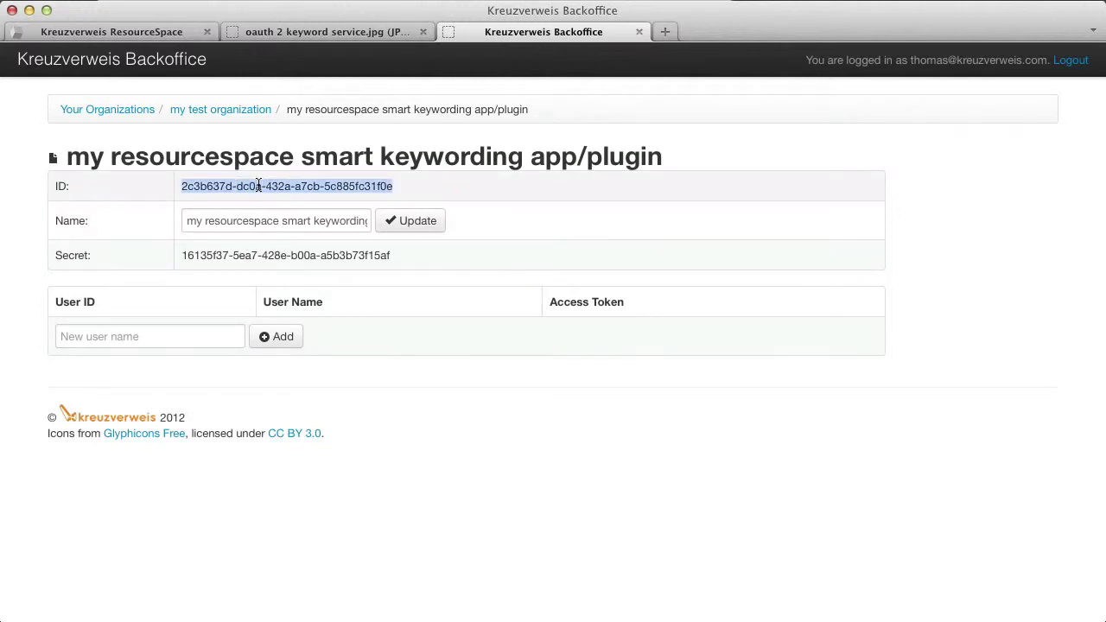
click(175, 33)
click(243, 242)
key(super+v)
Copy the app's secret from Backoffice and return to the Smart Keywording setup form
click(562, 34)
click(295, 251)
double_click(295, 255)
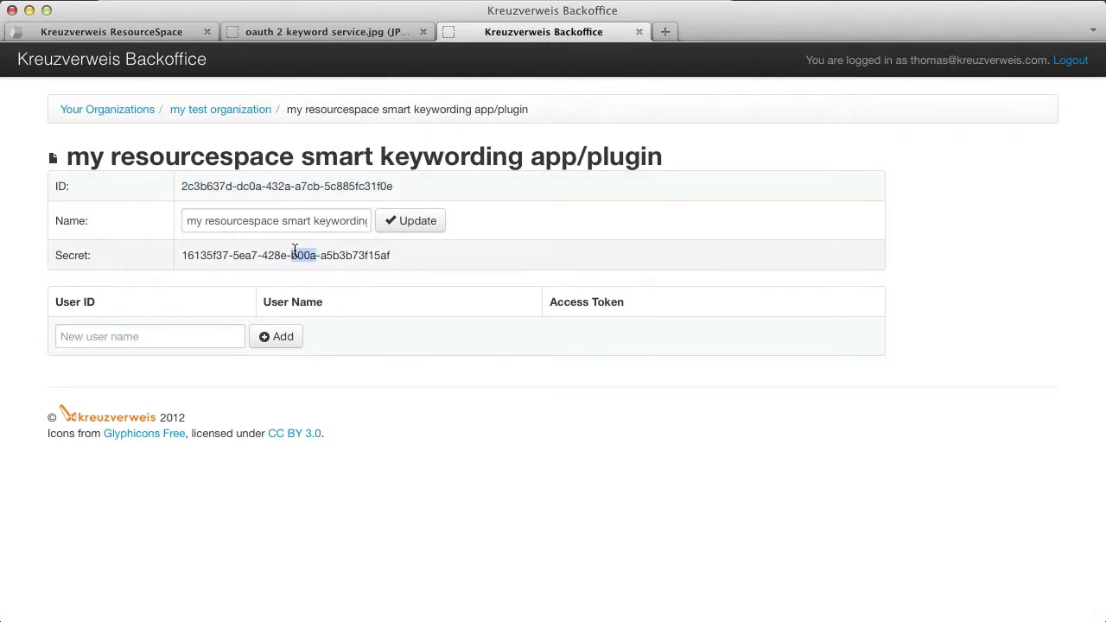
triple_click(295, 255)
key(super+c)
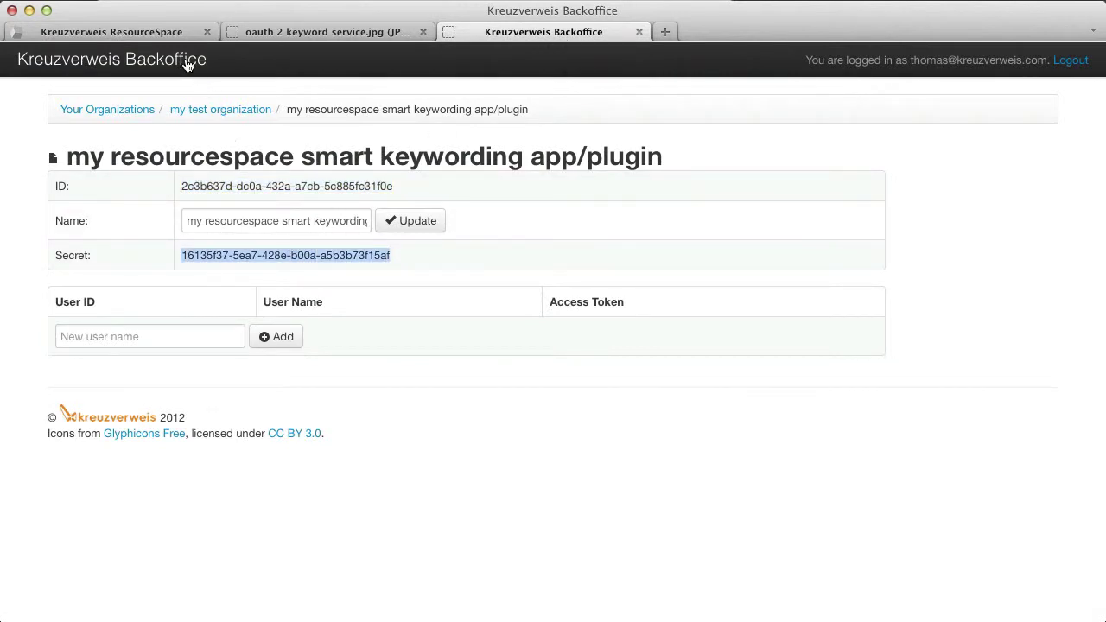
click(173, 32)
Paste the copied secret into the Client Secret field and save the Smart Keywording setup
click(226, 275)
key(super+v)
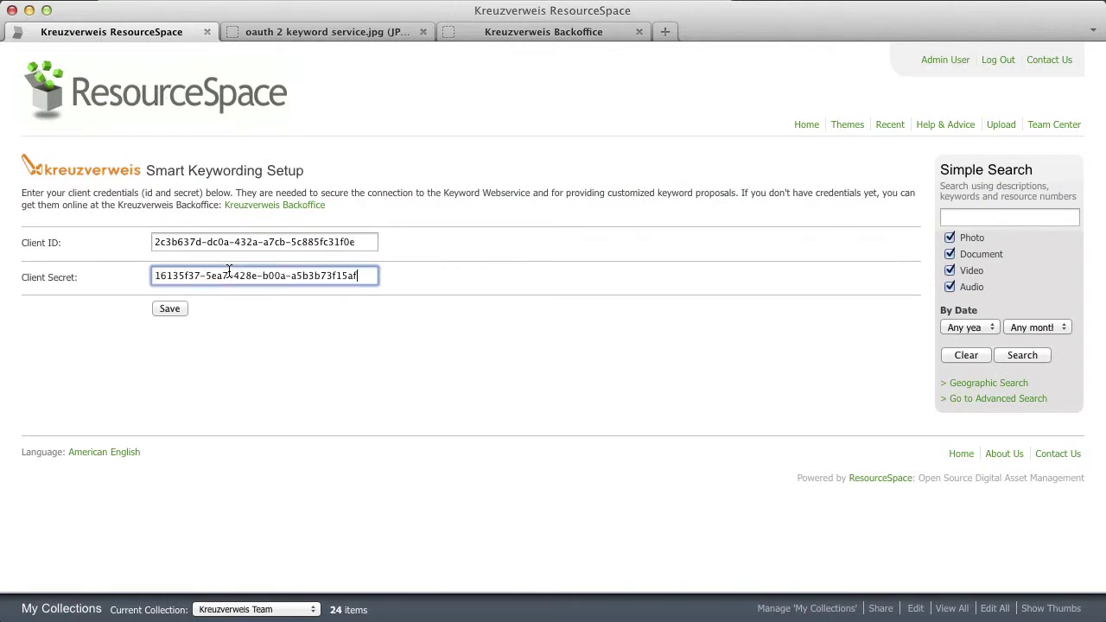
click(176, 309)
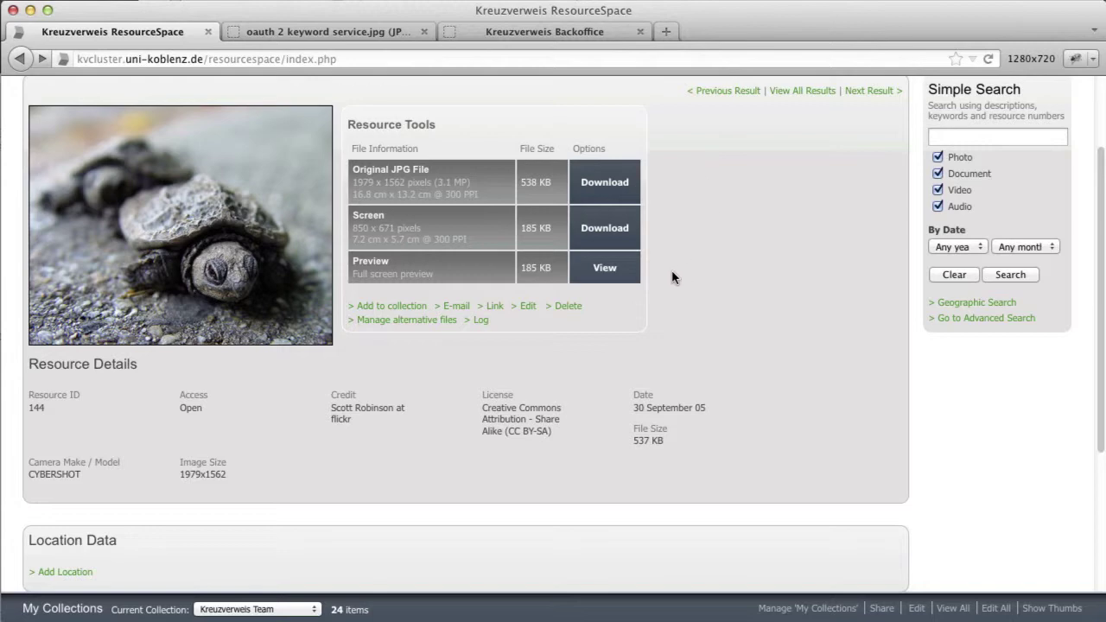
Edit resource 144, enter 'turtle' as a keyword, then add suggested Reptile, Animal, Chordate and Shell Shield
click(522, 306)
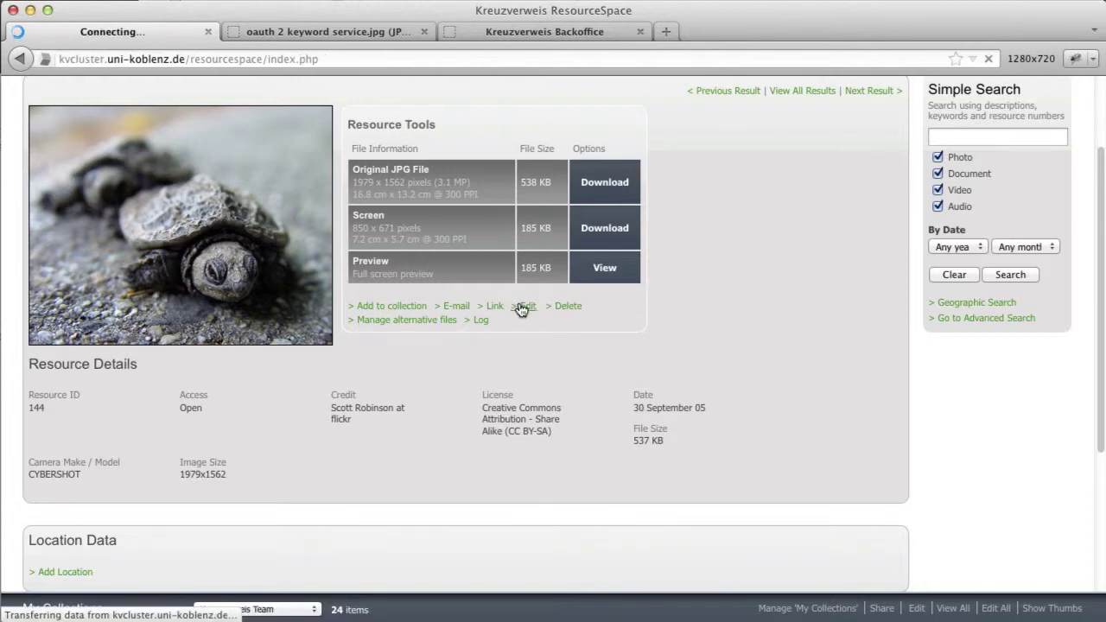
scroll(522, 332, down, 5)
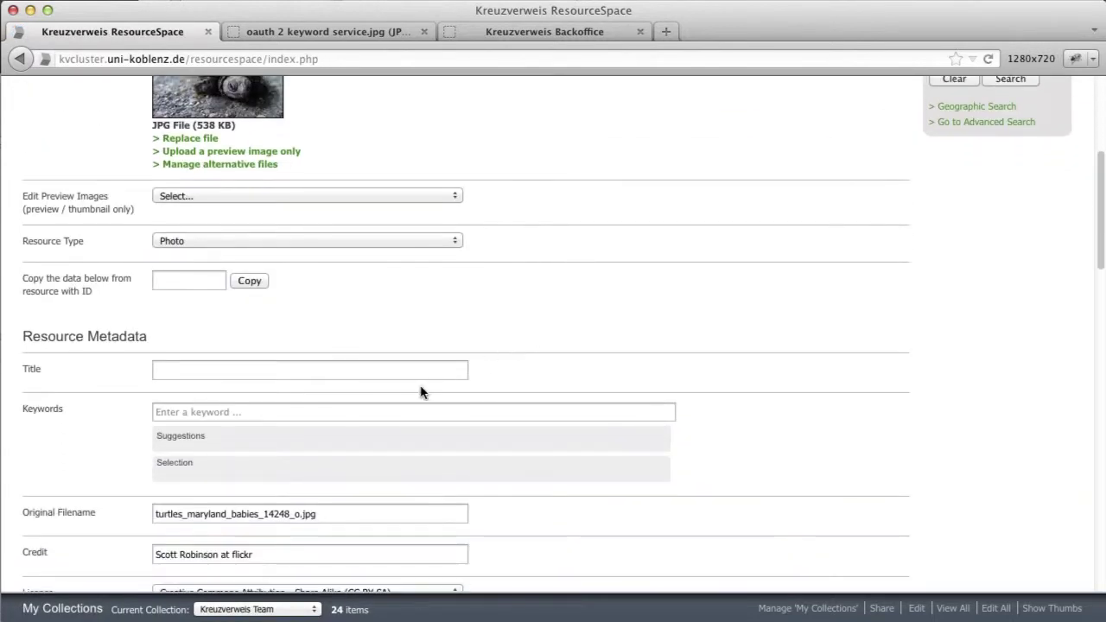
click(388, 408)
text(turtle)
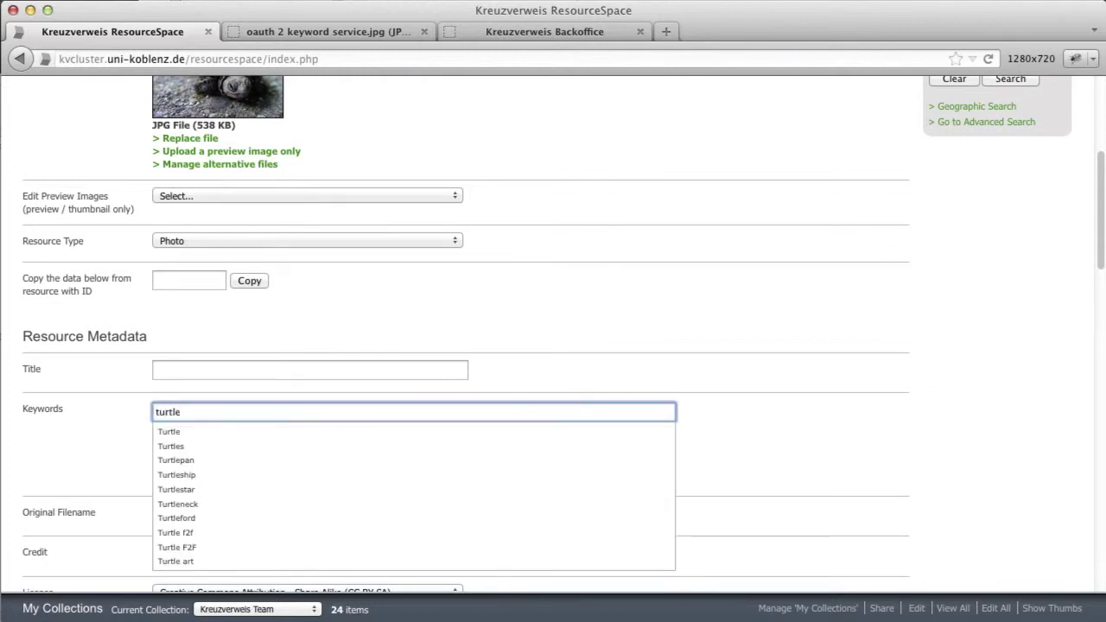
key(Return)
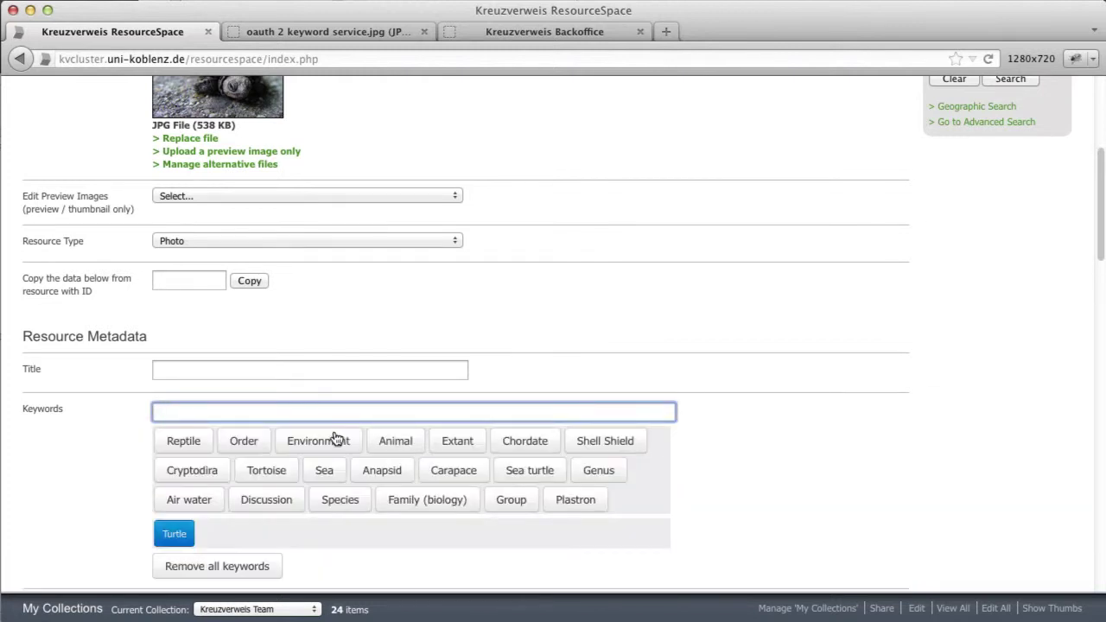
click(196, 441)
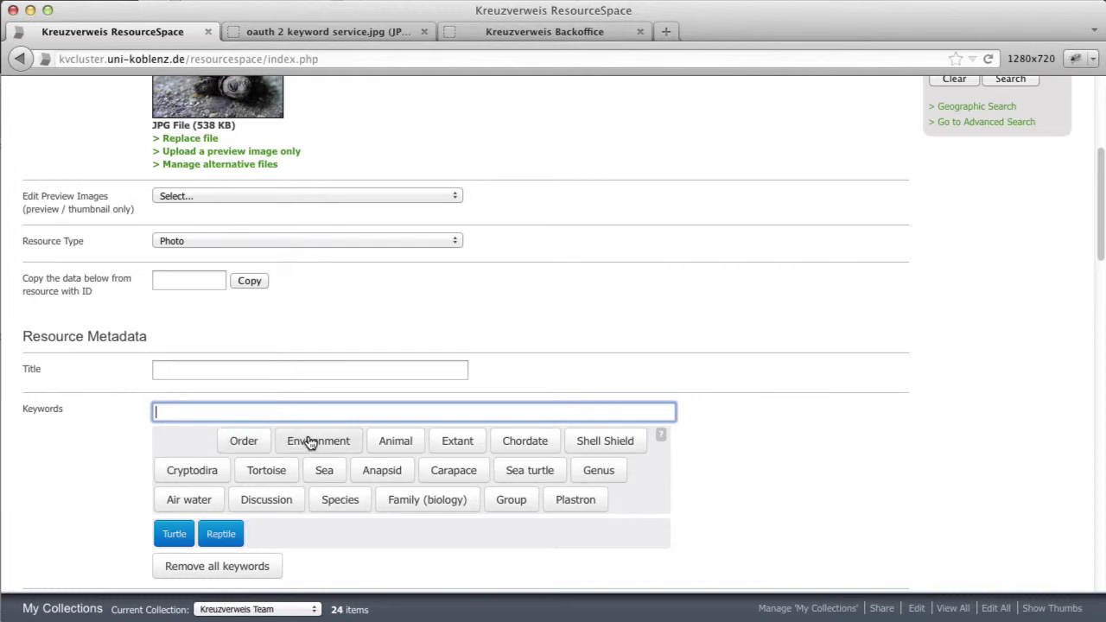
click(395, 442)
click(524, 442)
click(603, 443)
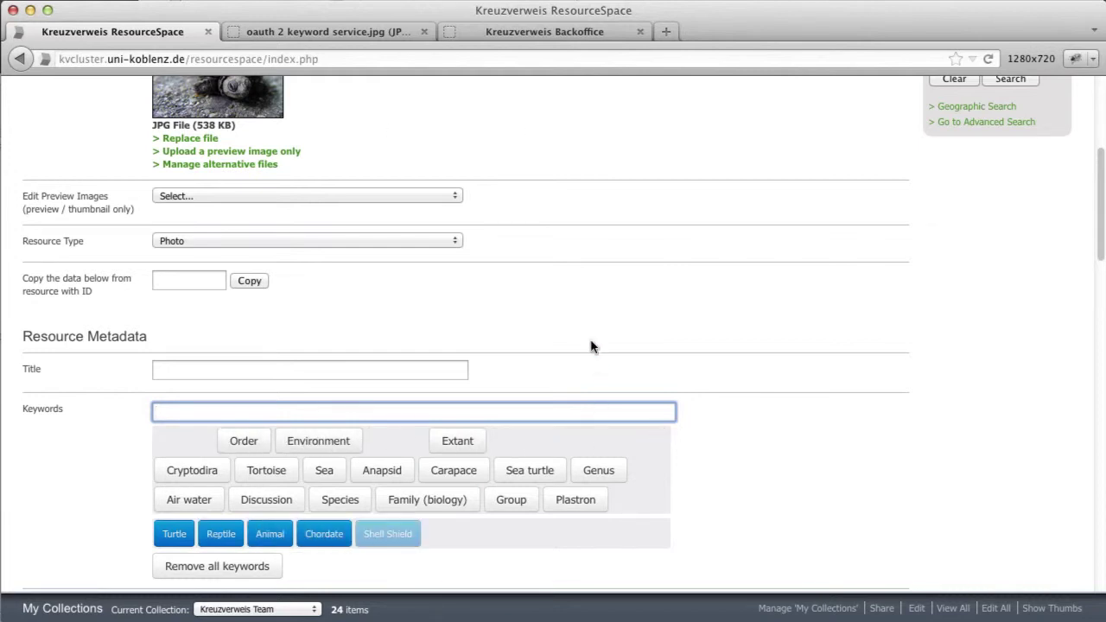
Reload the Backoffice app page and rename its listed user to the account holder's user name
click(538, 38)
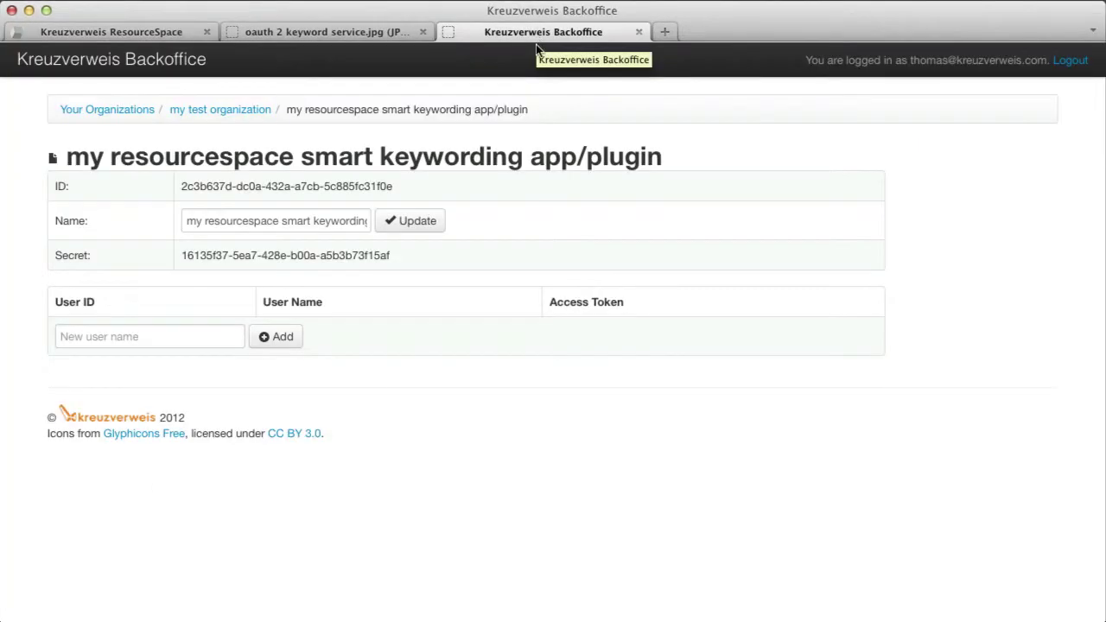
click(453, 113)
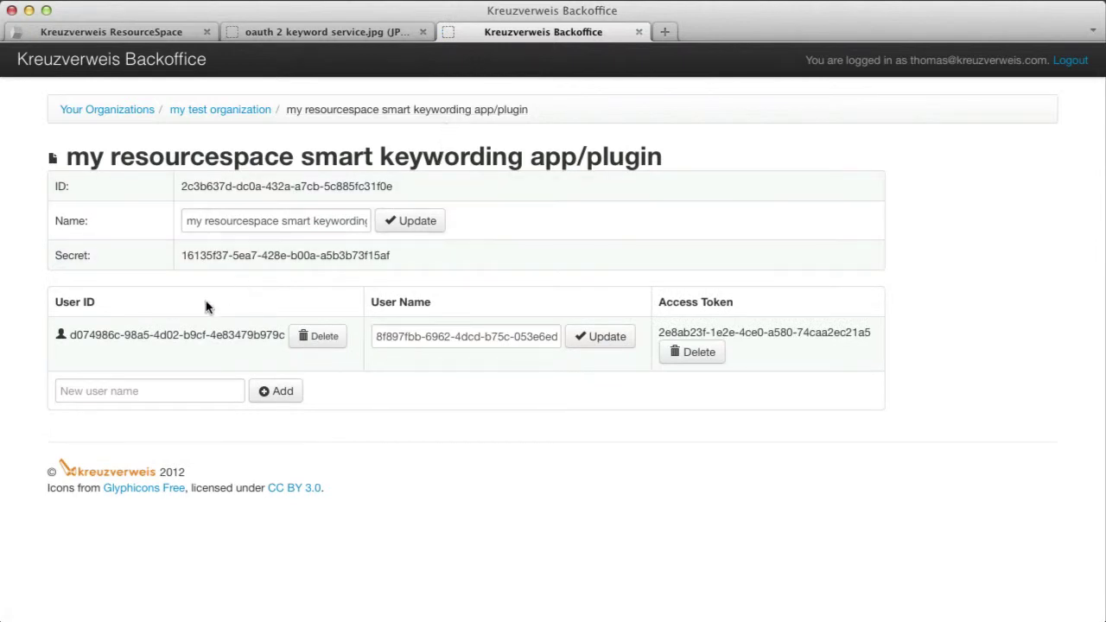
click(463, 334)
triple_click(463, 334)
text(thomas)
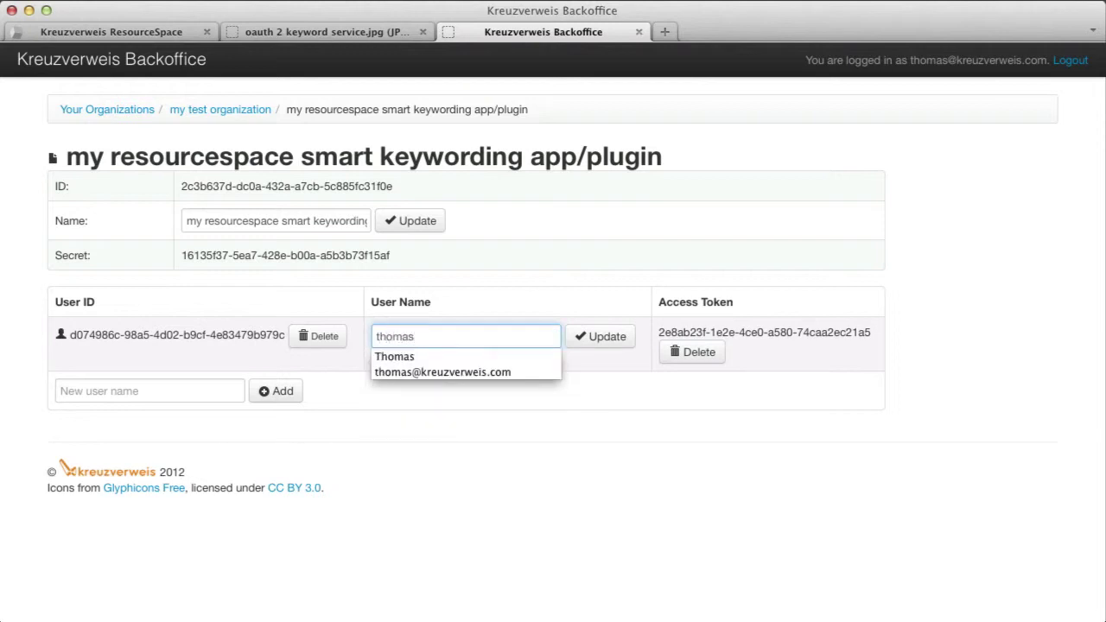
click(605, 339)
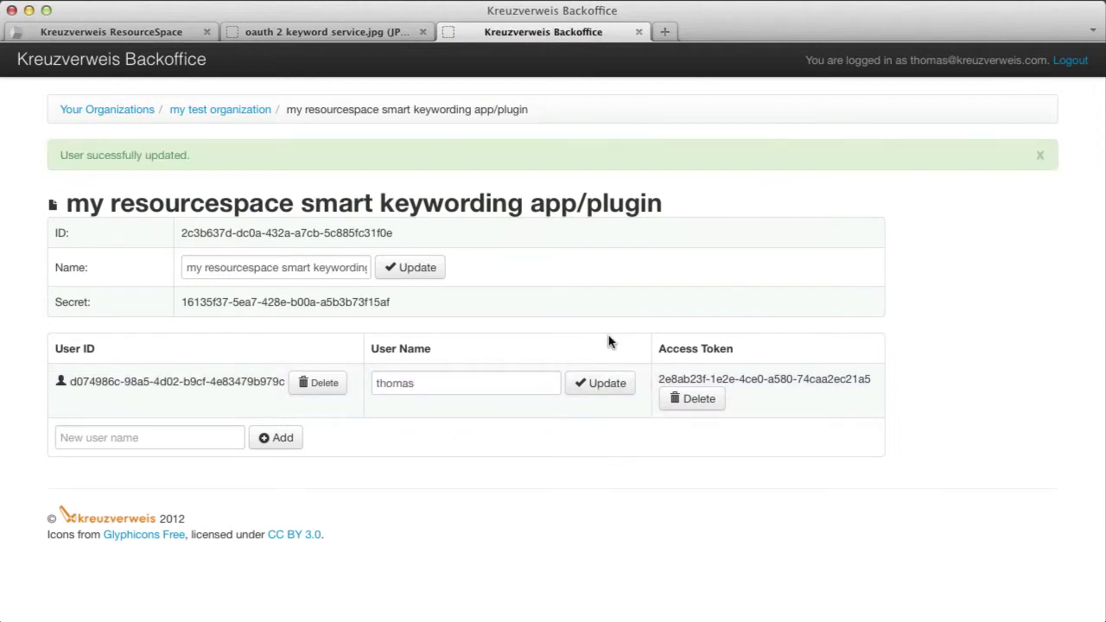